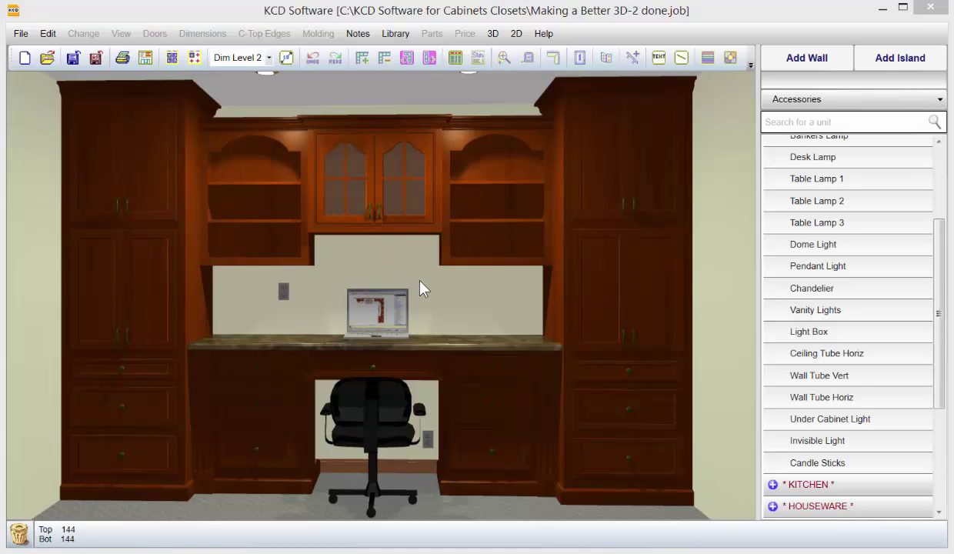
Step: Switch to the 2D floor plan and scroll the Accessories catalog to the lighting items, previewing Dome Light
{"action": "left_click", "coordinate": [514, 33]}
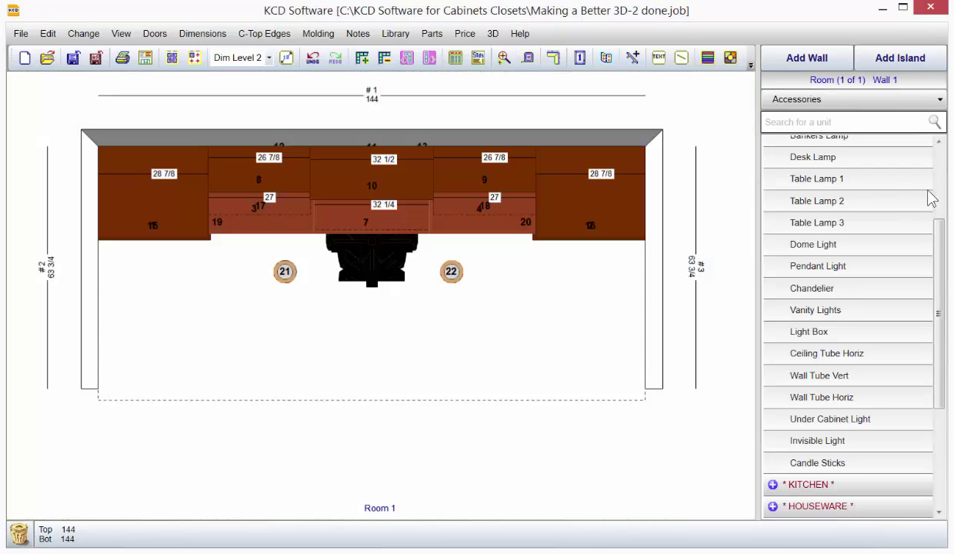
{"action": "left_click_drag", "start_coordinate": [940, 245], "coordinate": [857, 323]}
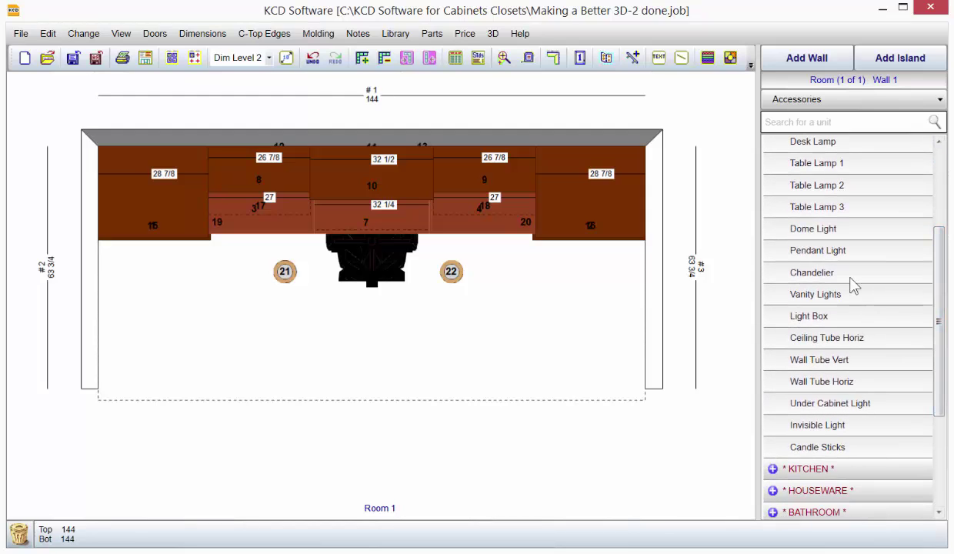
{"action": "left_click", "coordinate": [817, 231]}
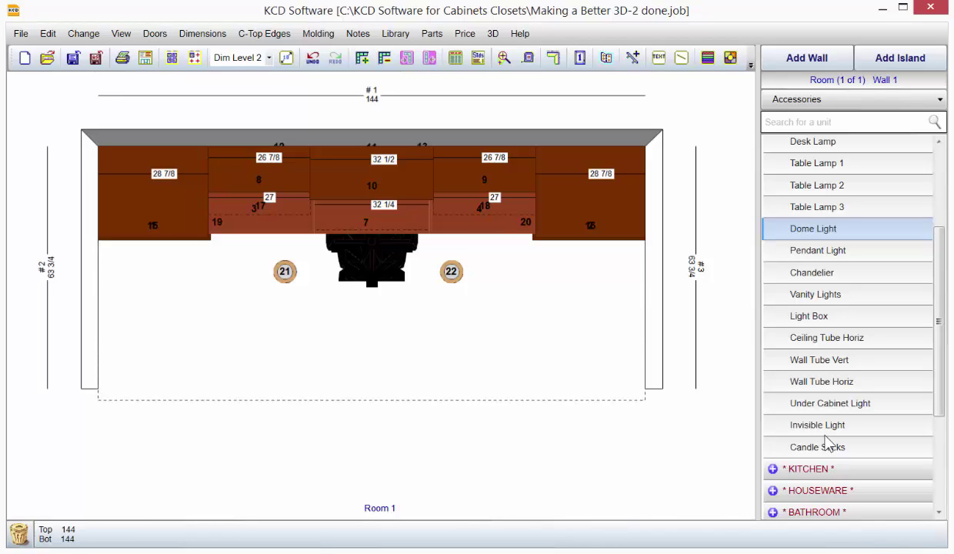
Step: Place an Invisible Light with default settings as unit 23 and move it toward the left wall
{"action": "left_click", "coordinate": [818, 433]}
{"action": "left_click_drag", "start_coordinate": [817, 436], "coordinate": [153, 353]}
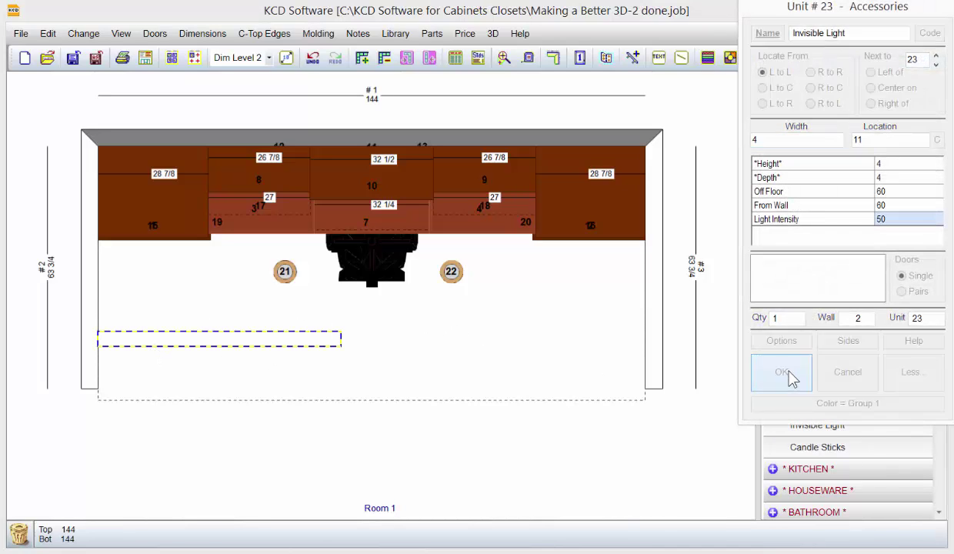
{"action": "left_click", "coordinate": [782, 373]}
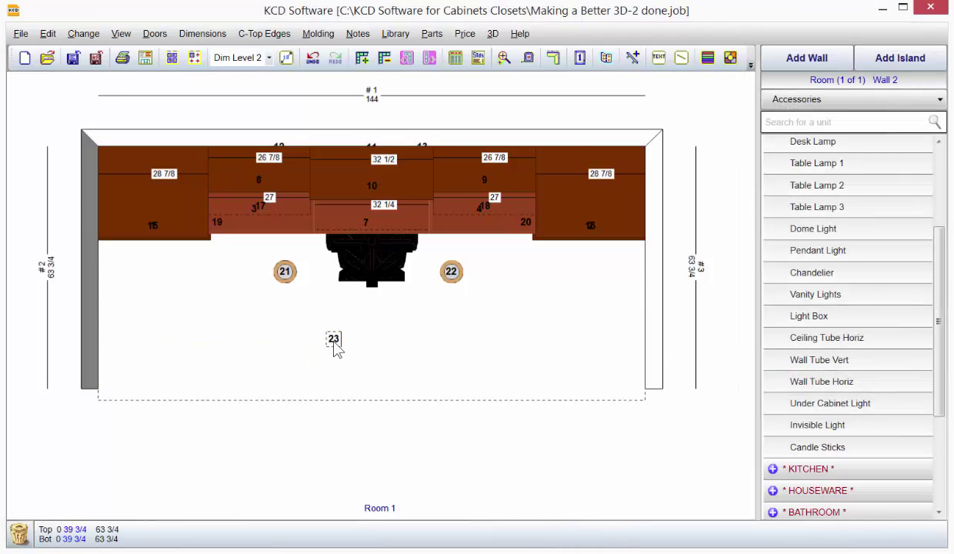
{"action": "left_click_drag", "start_coordinate": [336, 351], "coordinate": [177, 335]}
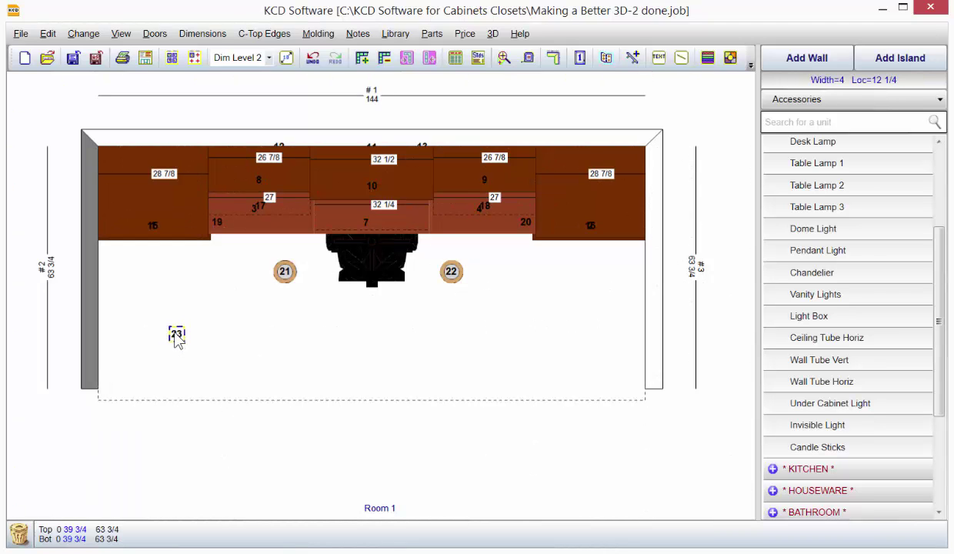
Step: Copy invisible light 23 as unit 24 and move the copy near the right wall
{"action": "double_click", "coordinate": [176, 334]}
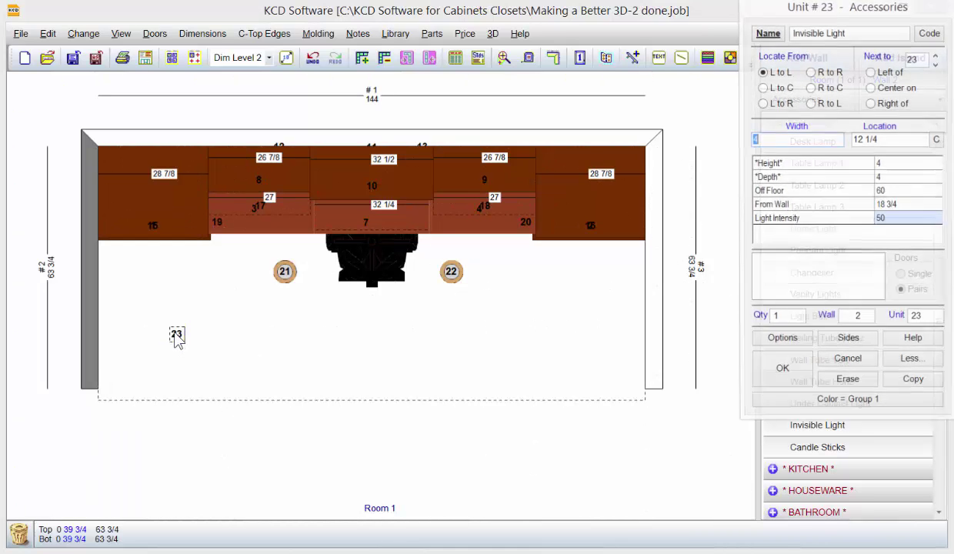
{"action": "left_click", "coordinate": [872, 72]}
{"action": "left_click", "coordinate": [913, 383]}
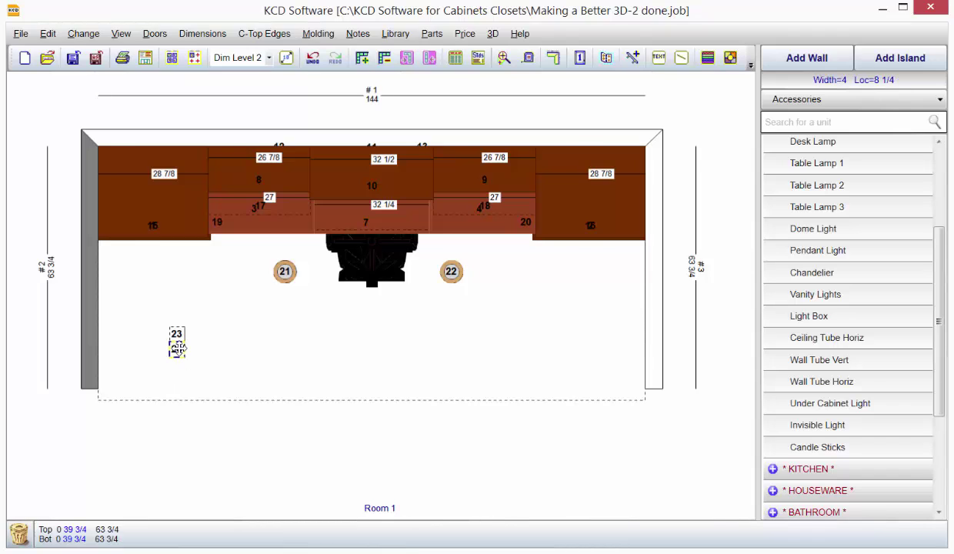
{"action": "left_click_drag", "start_coordinate": [177, 348], "coordinate": [594, 330]}
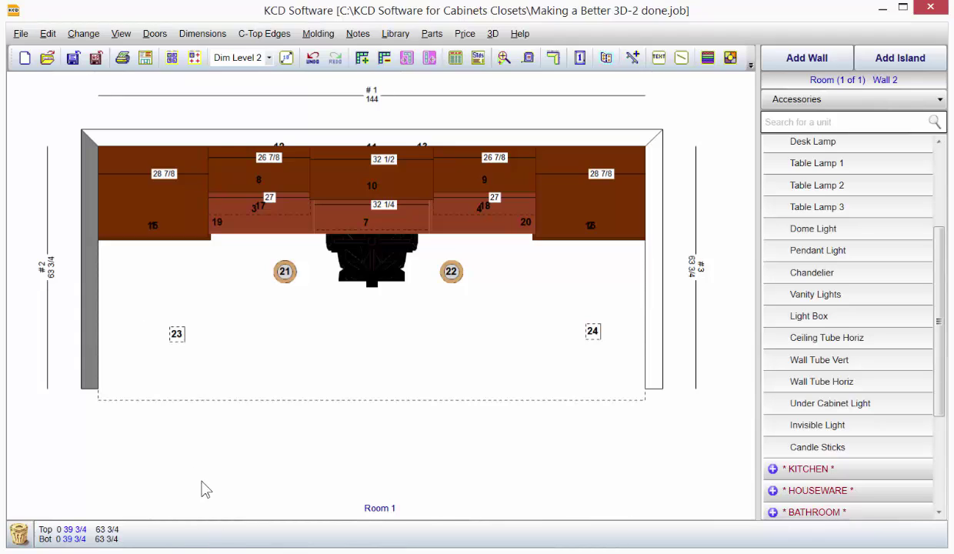
Step: Check the light on the Wall 2 elevation, then show the Wall 1 elevation with its 144-inch width
{"action": "key", "text": "Page_Down"}
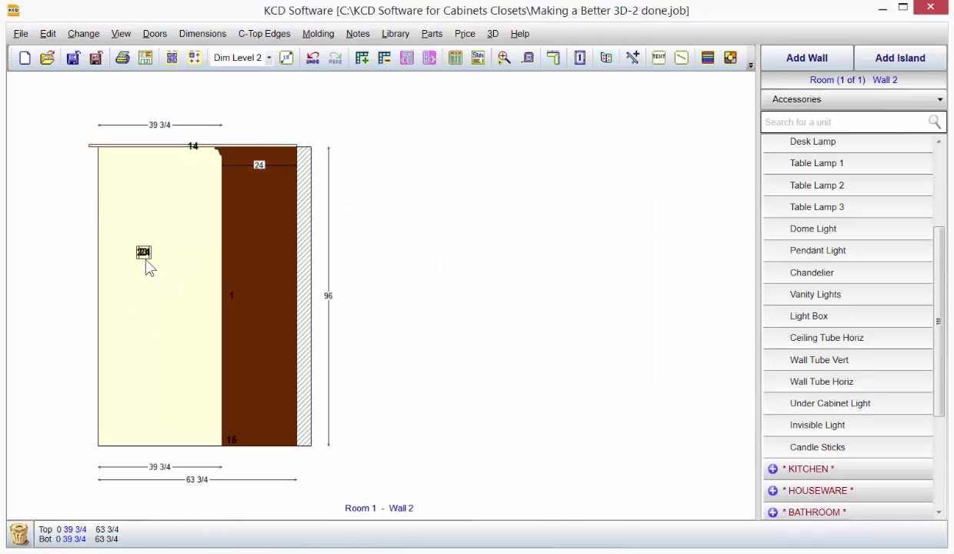
{"action": "key", "text": "Page_Up"}
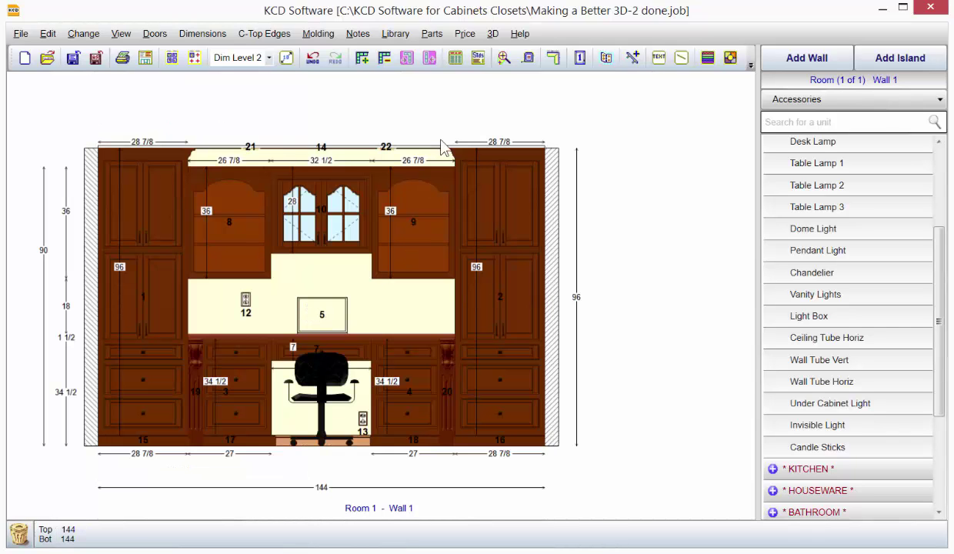
Step: Switch to the 3D view and start a View Presentation rendering of the cabinet wall
{"action": "left_click", "coordinate": [492, 34]}
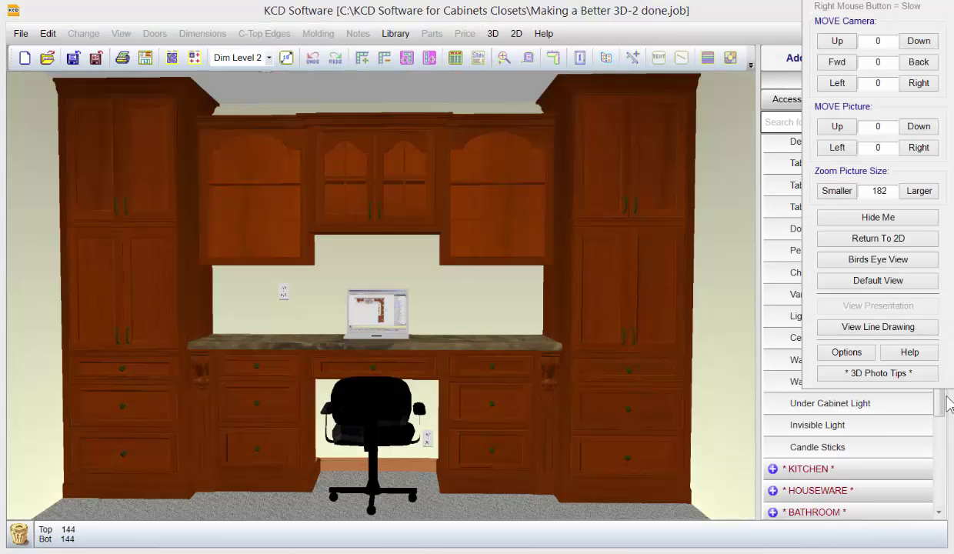
{"action": "left_click", "coordinate": [870, 305]}
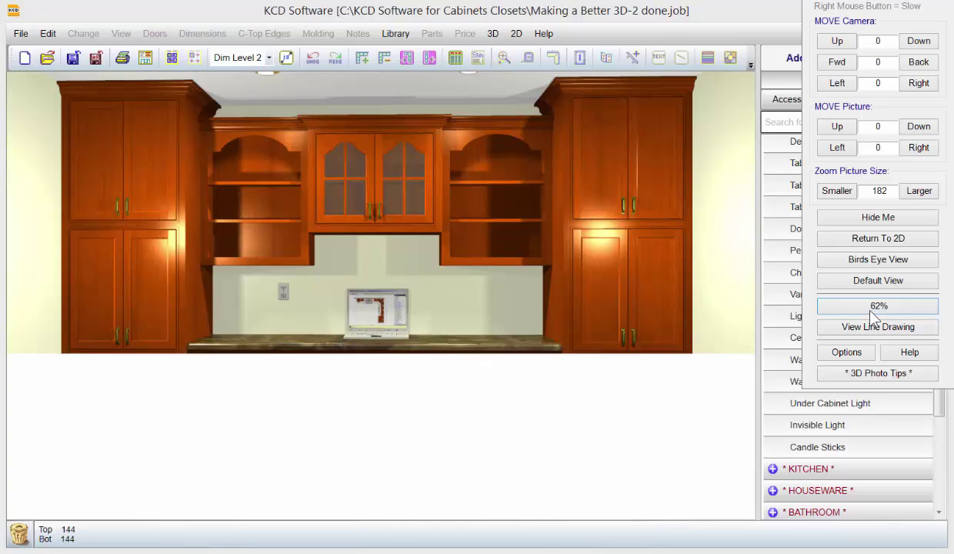
Step: Keep the presentation render going until about 97%, with the floor under the desk chair filled in
{"action": "left_click", "coordinate": [871, 309]}
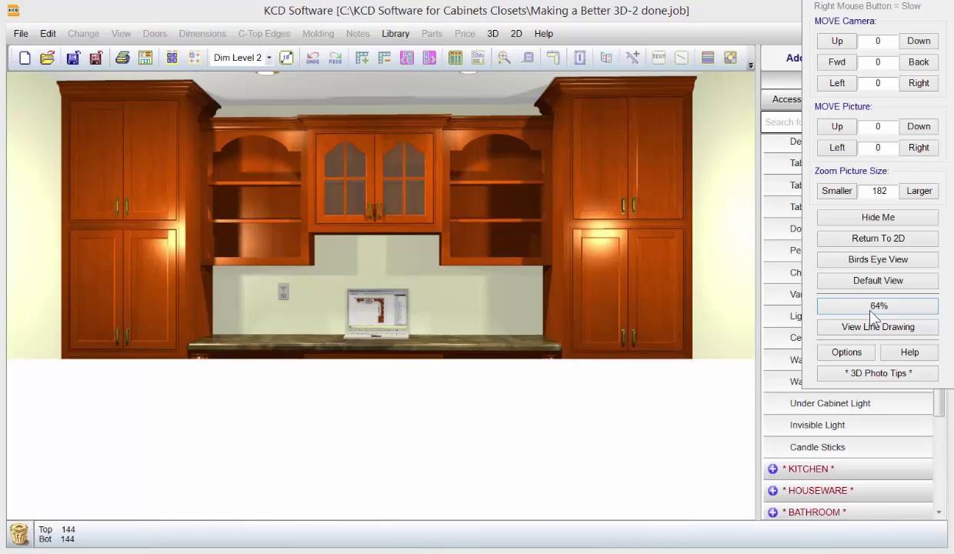
{"action": "left_click", "coordinate": [872, 308]}
{"action": "left_click", "coordinate": [872, 310]}
{"action": "left_click", "coordinate": [871, 311]}
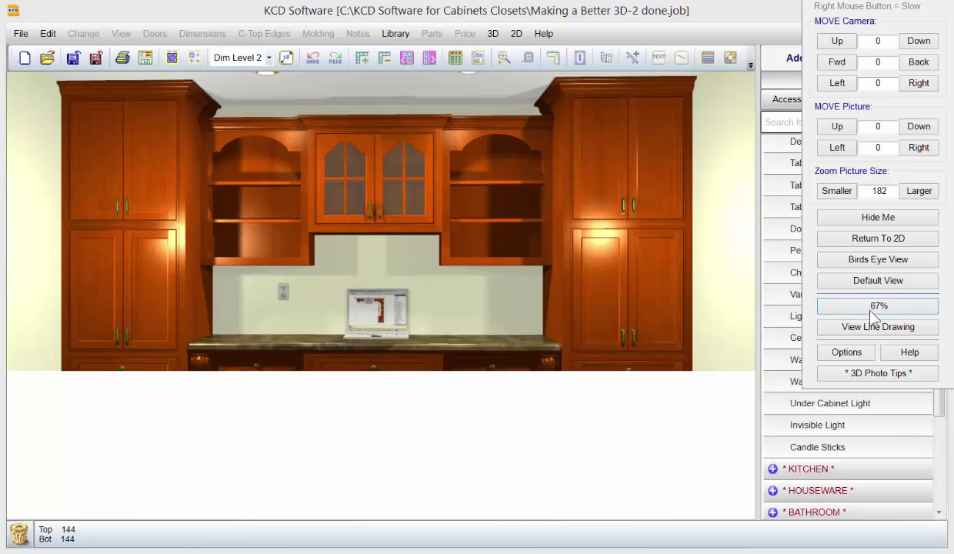
{"action": "left_click", "coordinate": [874, 315]}
{"action": "double_click", "coordinate": [873, 316]}
{"action": "left_click", "coordinate": [873, 316]}
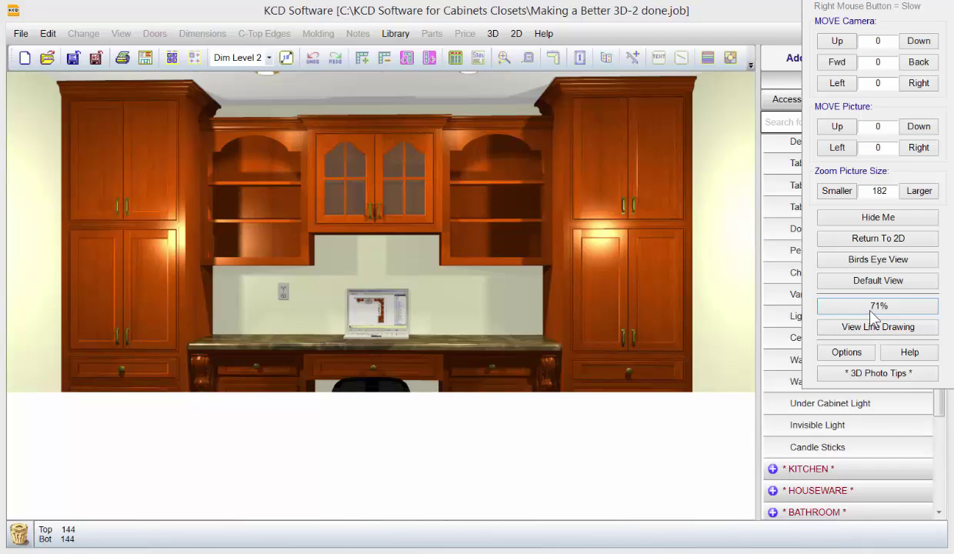
{"action": "left_click", "coordinate": [873, 315]}
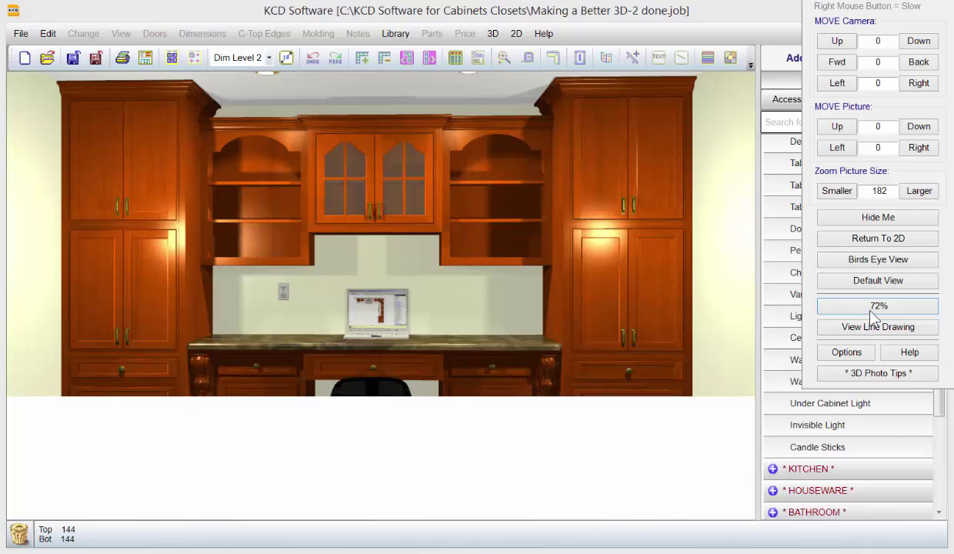
{"action": "left_click", "coordinate": [873, 315]}
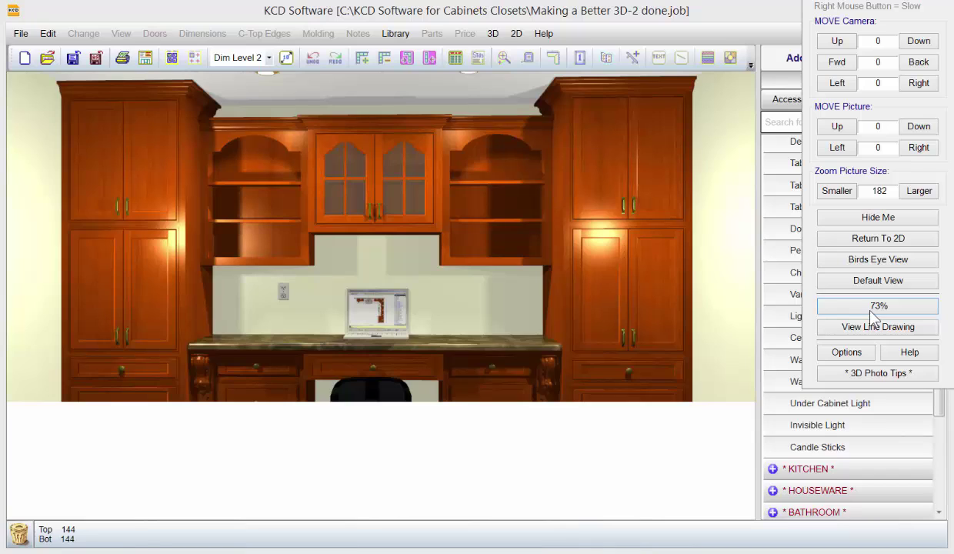
{"action": "left_click", "coordinate": [874, 316]}
{"action": "left_click", "coordinate": [874, 315]}
{"action": "left_click", "coordinate": [873, 316]}
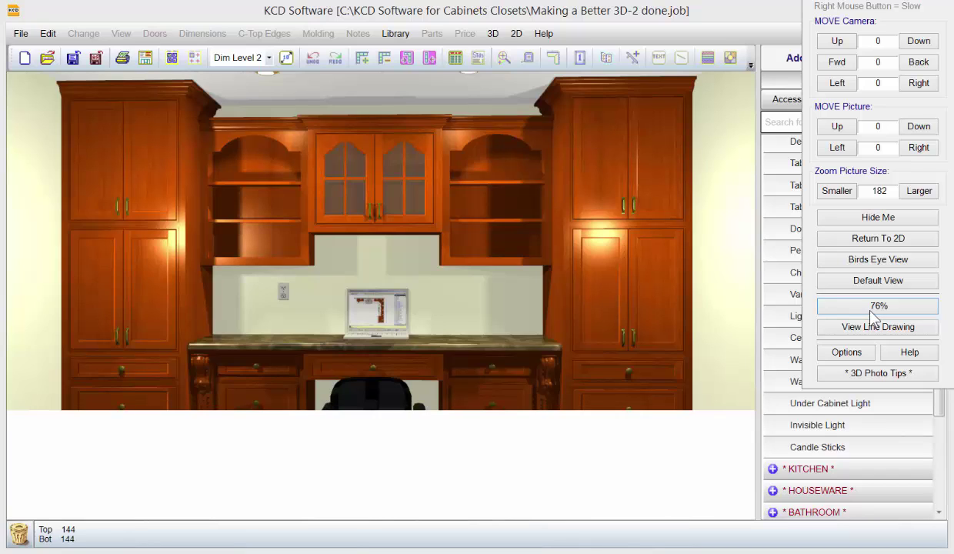
{"action": "left_click", "coordinate": [873, 315]}
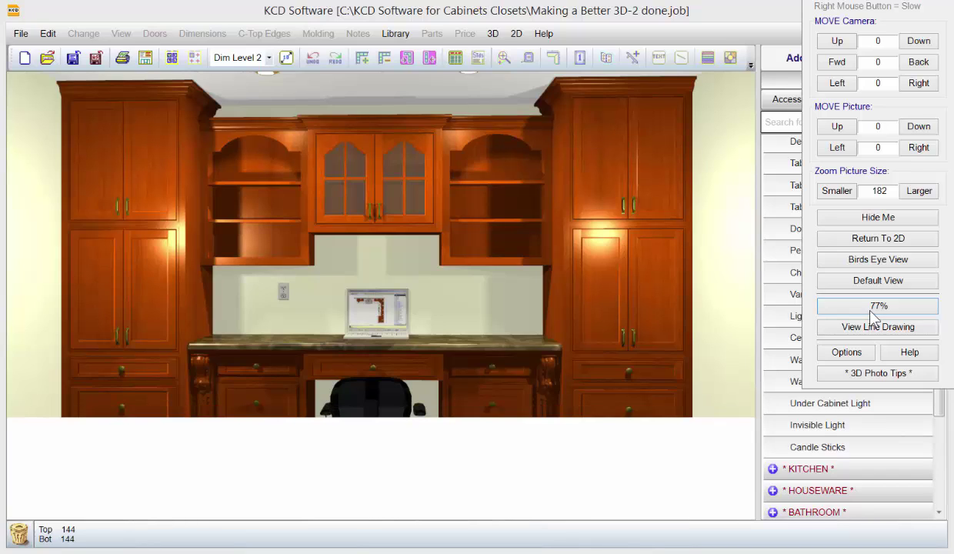
{"action": "left_click", "coordinate": [873, 316]}
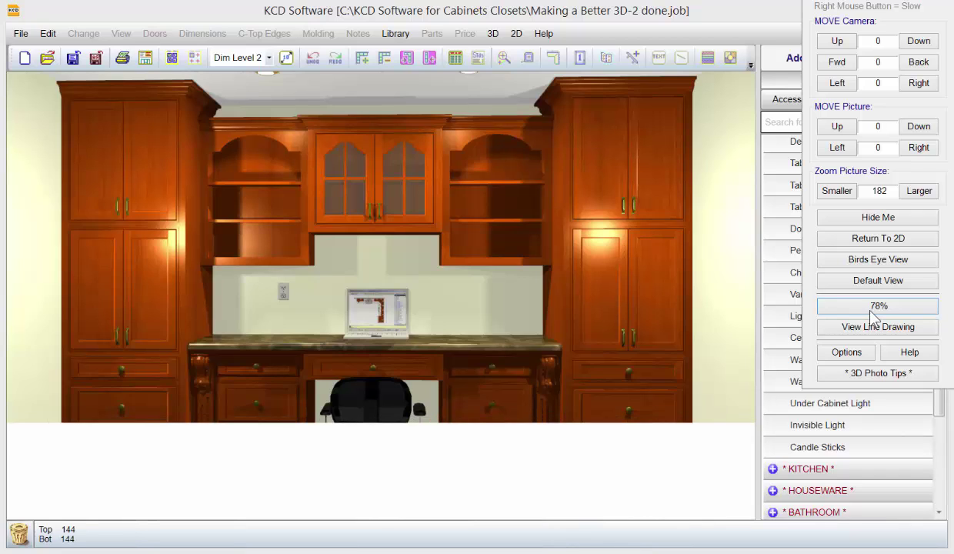
{"action": "left_click", "coordinate": [873, 316]}
{"action": "left_click", "coordinate": [873, 315]}
{"action": "left_click", "coordinate": [873, 315]}
{"action": "left_click", "coordinate": [873, 316]}
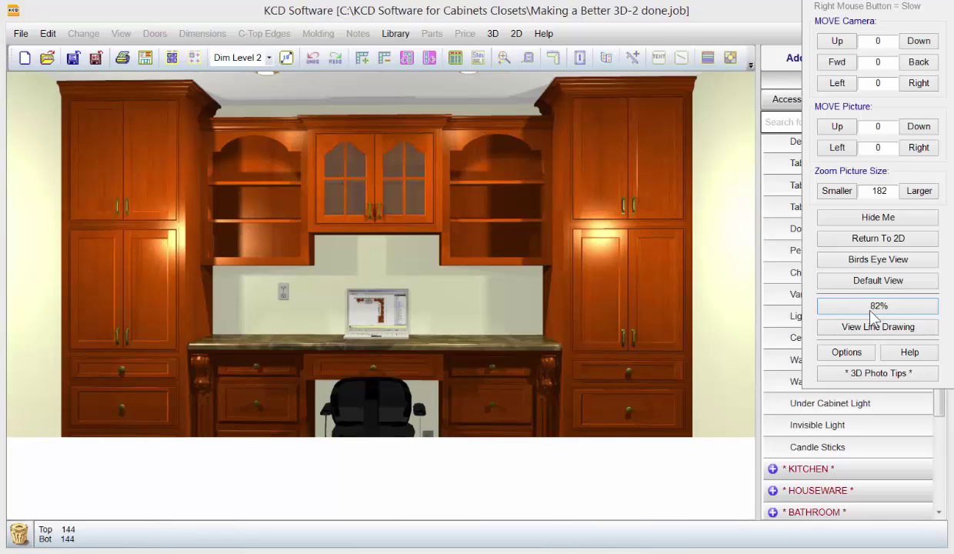
{"action": "left_click", "coordinate": [874, 316]}
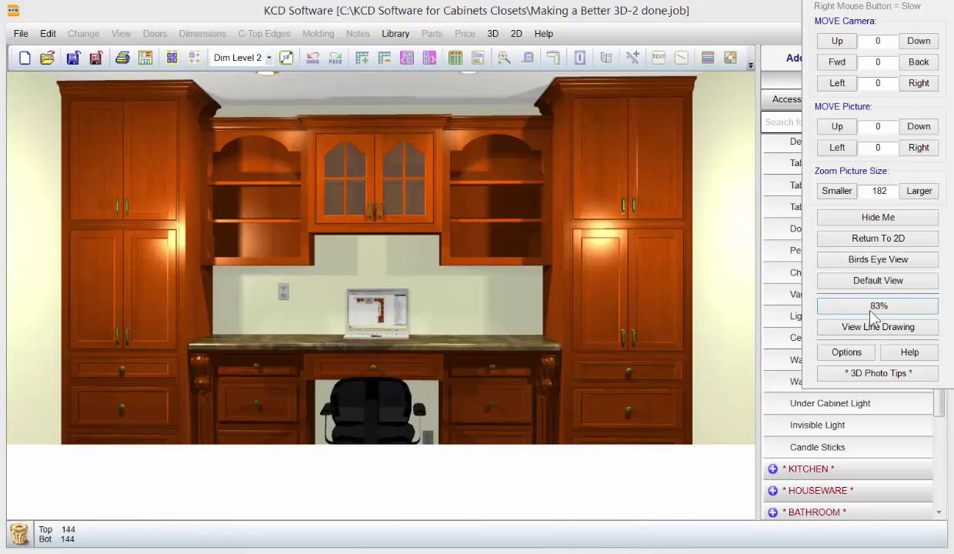
{"action": "left_click", "coordinate": [873, 316]}
{"action": "left_click", "coordinate": [874, 315]}
{"action": "left_click", "coordinate": [873, 316]}
{"action": "left_click", "coordinate": [873, 315]}
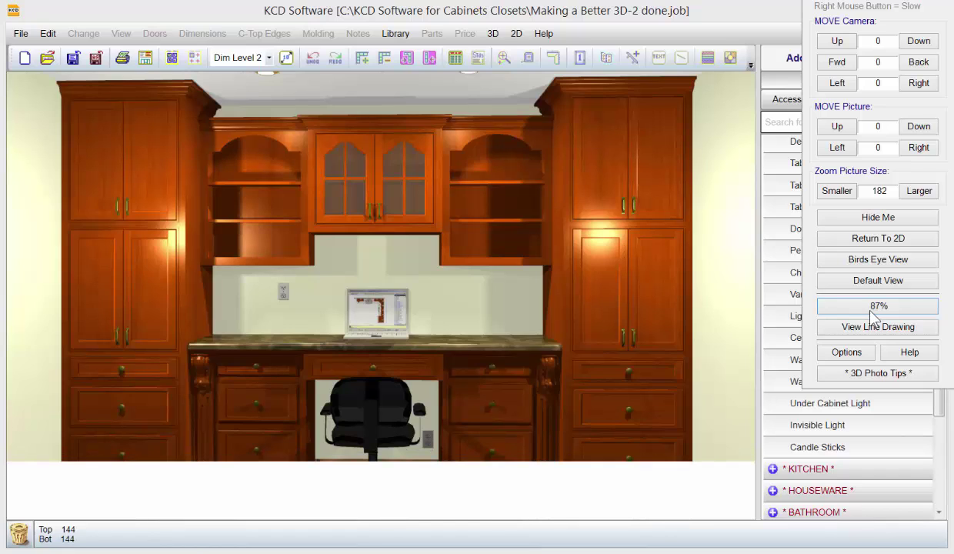
{"action": "left_click", "coordinate": [873, 316]}
{"action": "left_click", "coordinate": [873, 316]}
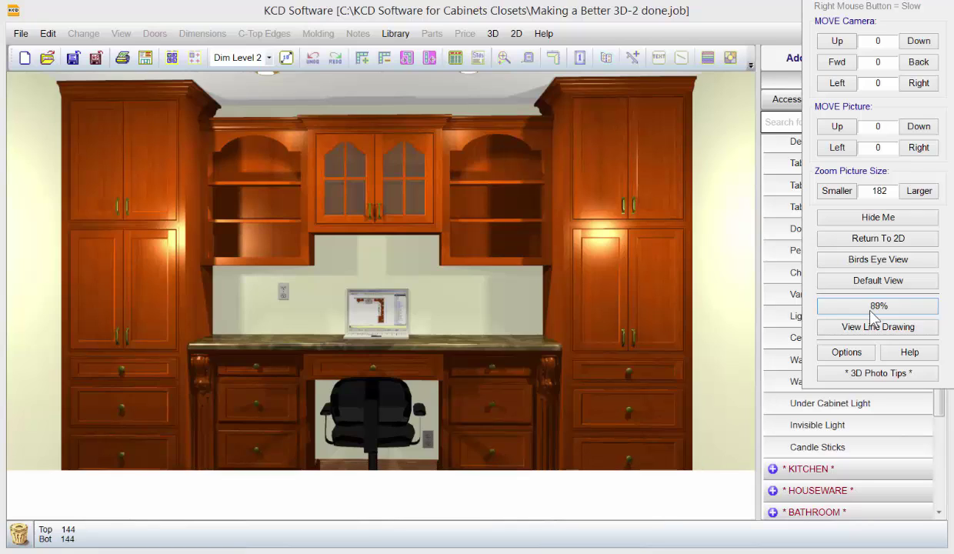
{"action": "left_click", "coordinate": [873, 315]}
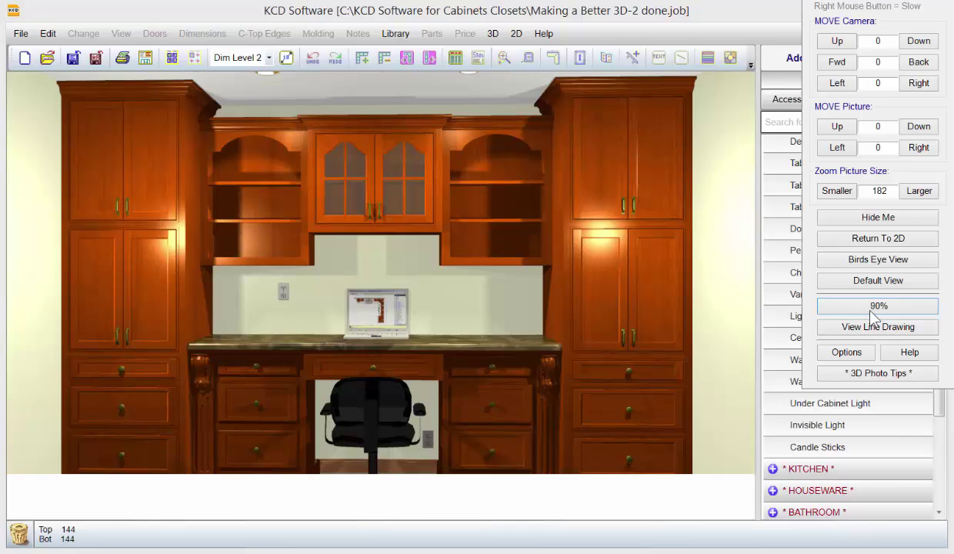
{"action": "left_click", "coordinate": [873, 316]}
{"action": "left_click", "coordinate": [873, 316]}
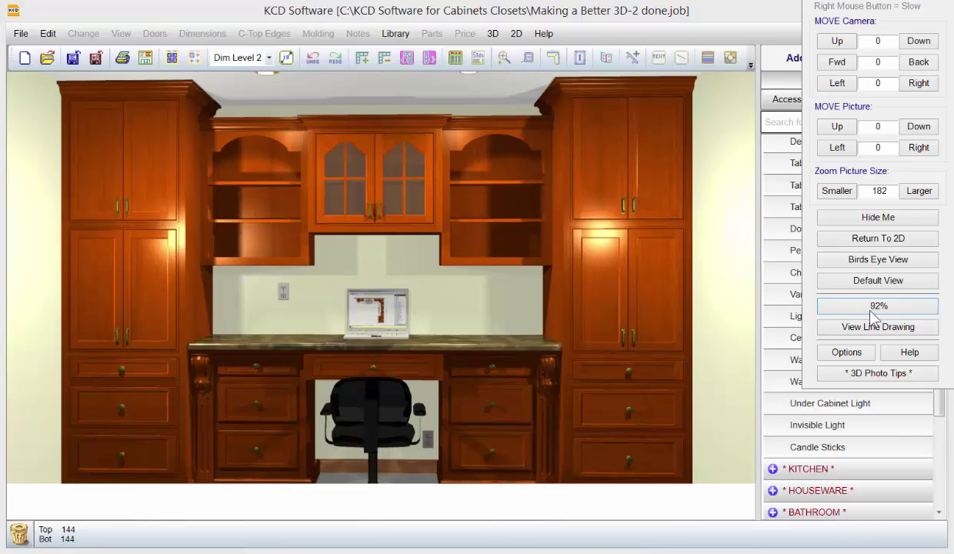
{"action": "left_click", "coordinate": [873, 316]}
{"action": "left_click", "coordinate": [874, 316]}
{"action": "left_click", "coordinate": [873, 315]}
{"action": "left_click", "coordinate": [874, 315]}
{"action": "left_click", "coordinate": [874, 315]}
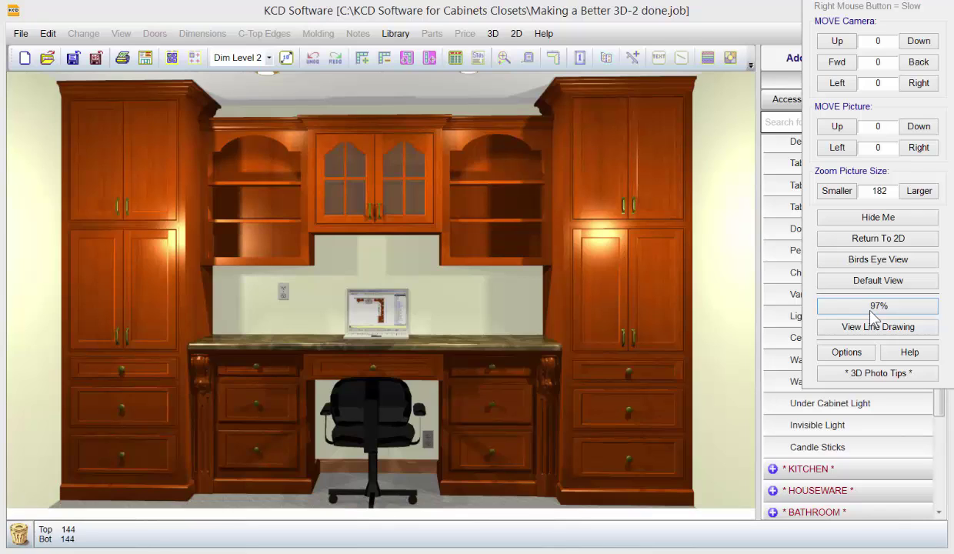
{"action": "left_click", "coordinate": [874, 316]}
{"action": "left_click", "coordinate": [874, 315]}
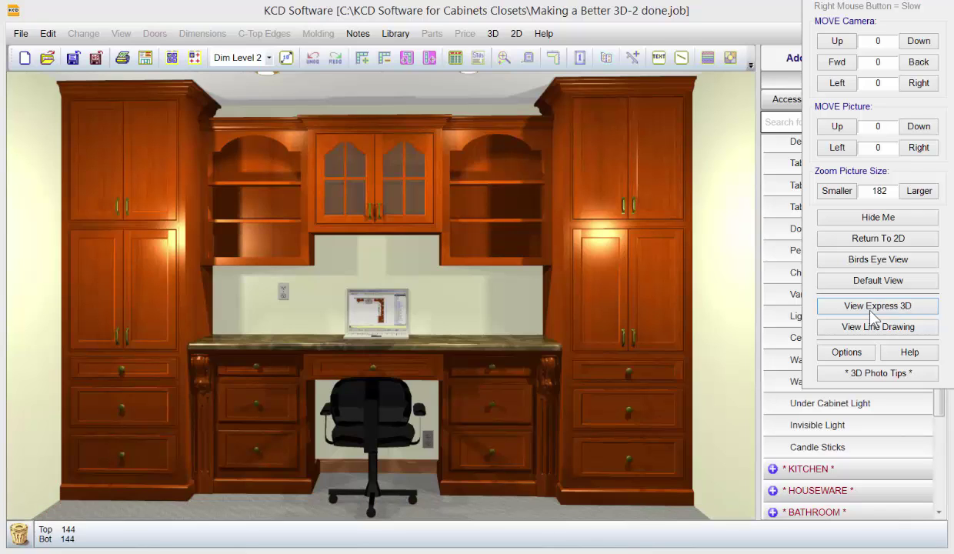